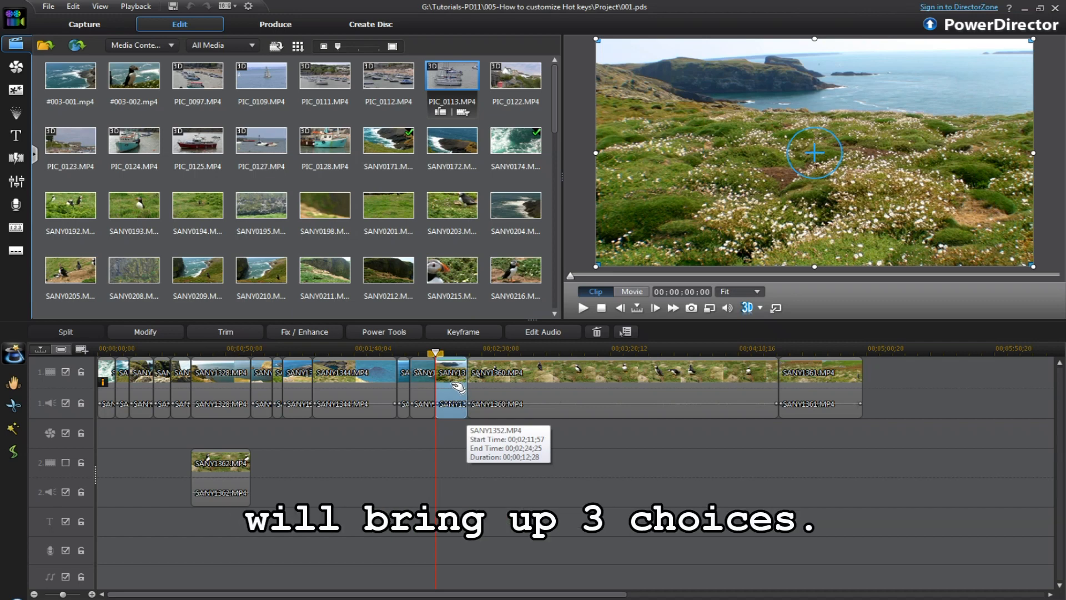
Step: Remove the SANY1352 clip from the timeline with Remove and Leave Gap
right_click(457, 386)
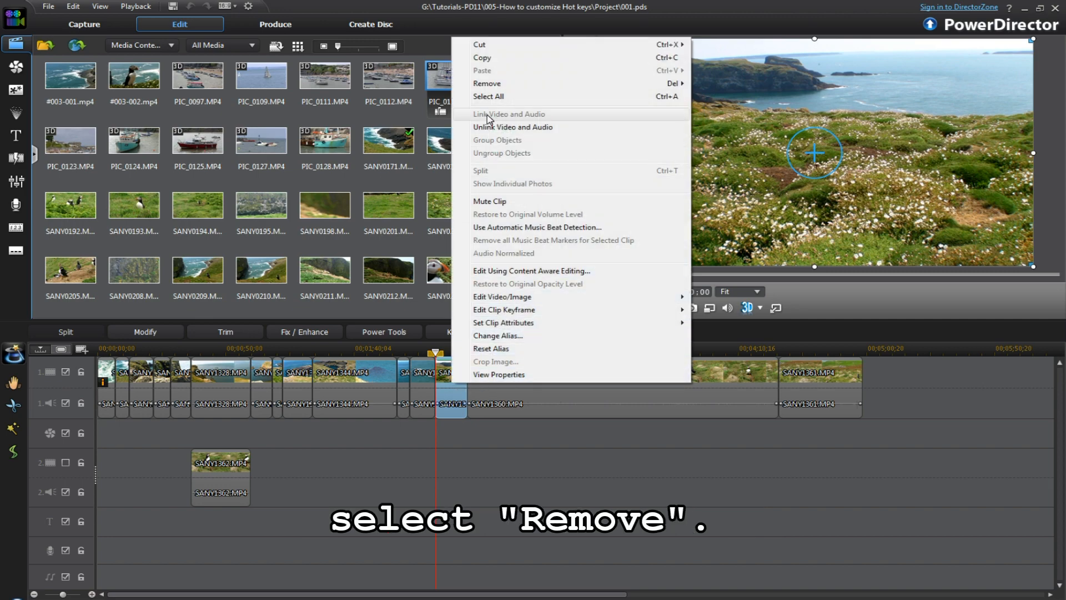
mouse_move(494, 88)
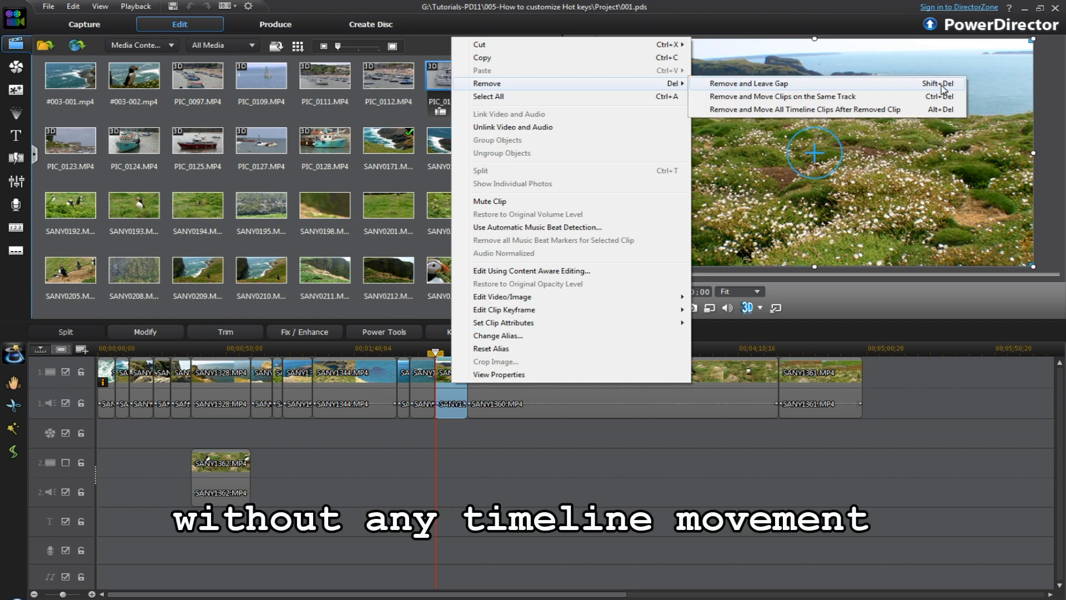
left_click(941, 87)
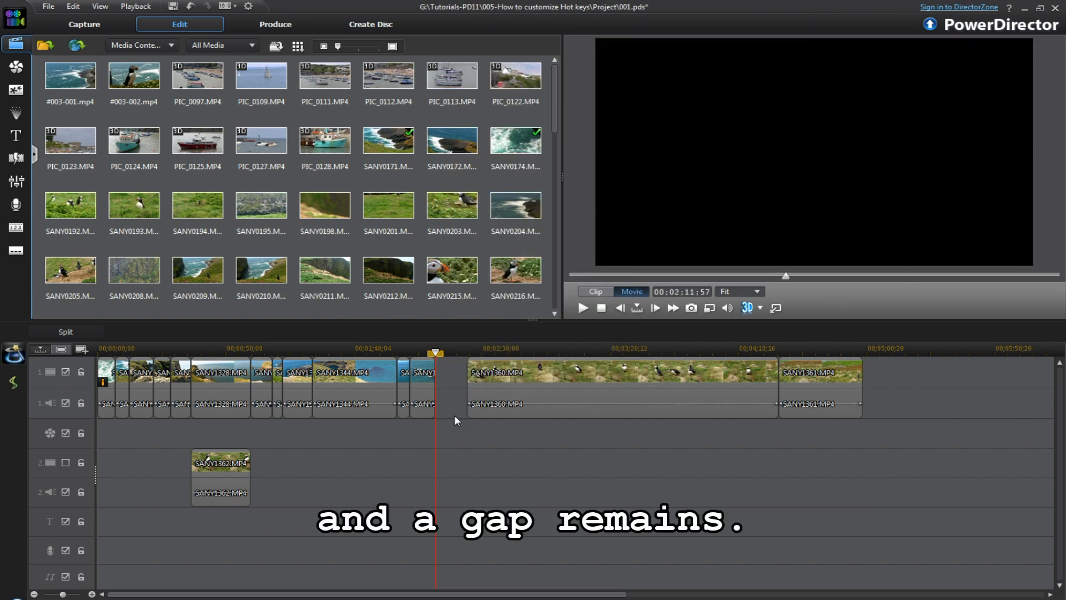
Step: Undo the removal, then Shift+Delete the neighbouring clip leaving a gap and undo that too
left_click(191, 6)
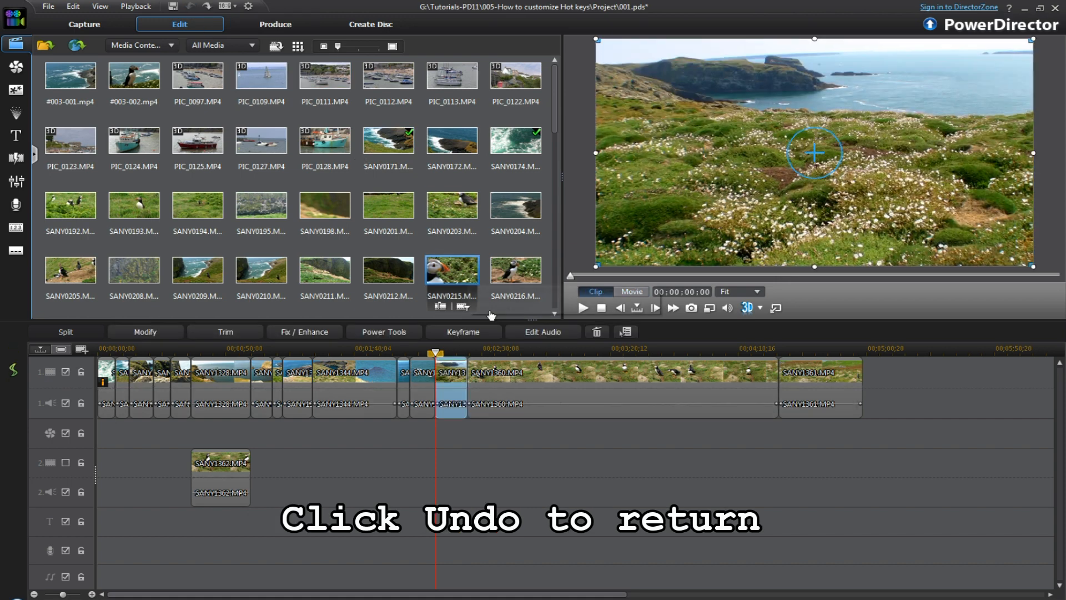
left_click(426, 397)
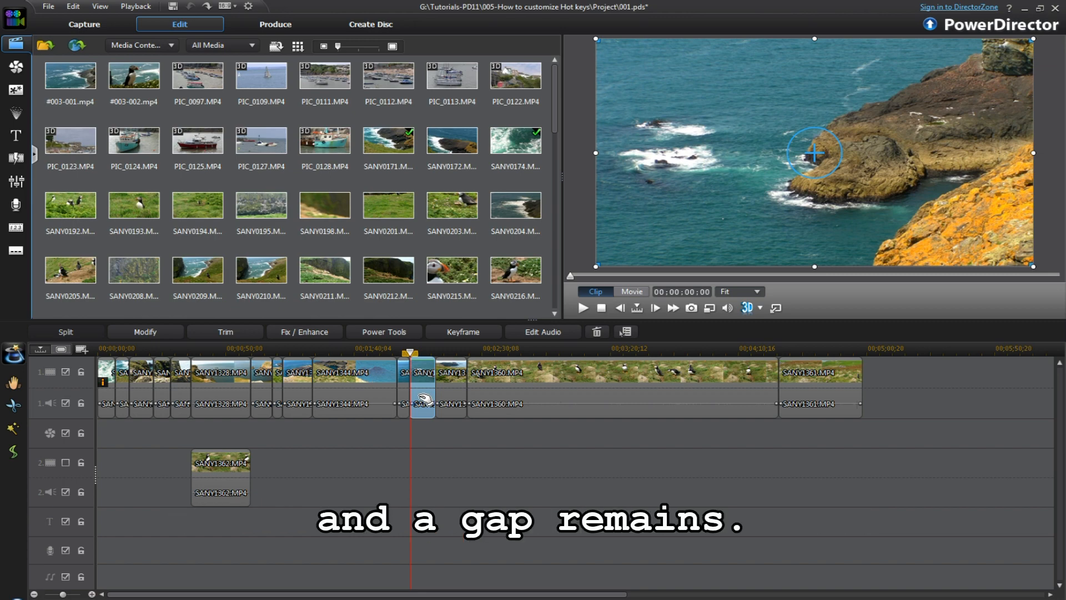
key("shift+Delete")
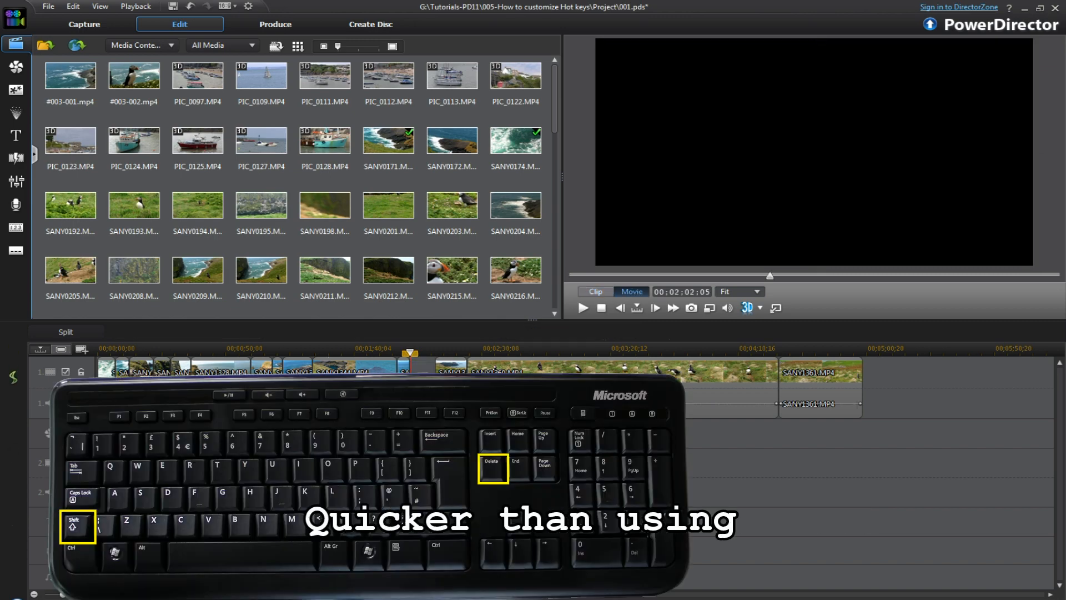
left_click(189, 7)
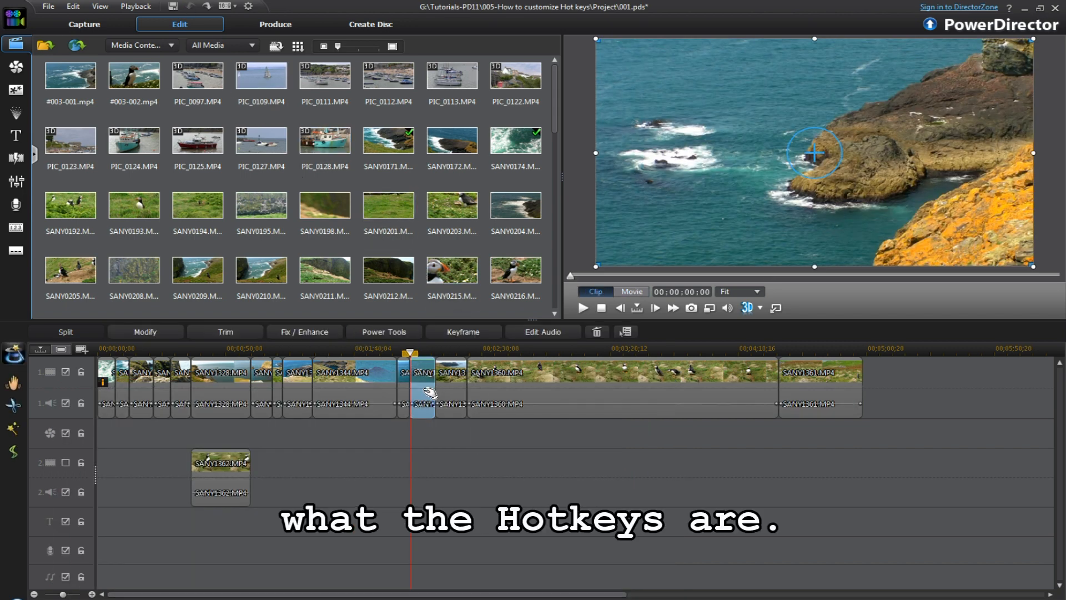
Step: Show Help's Hotkey List on the Application Menu Bar Hotkeys table and scroll through it
left_click(1010, 8)
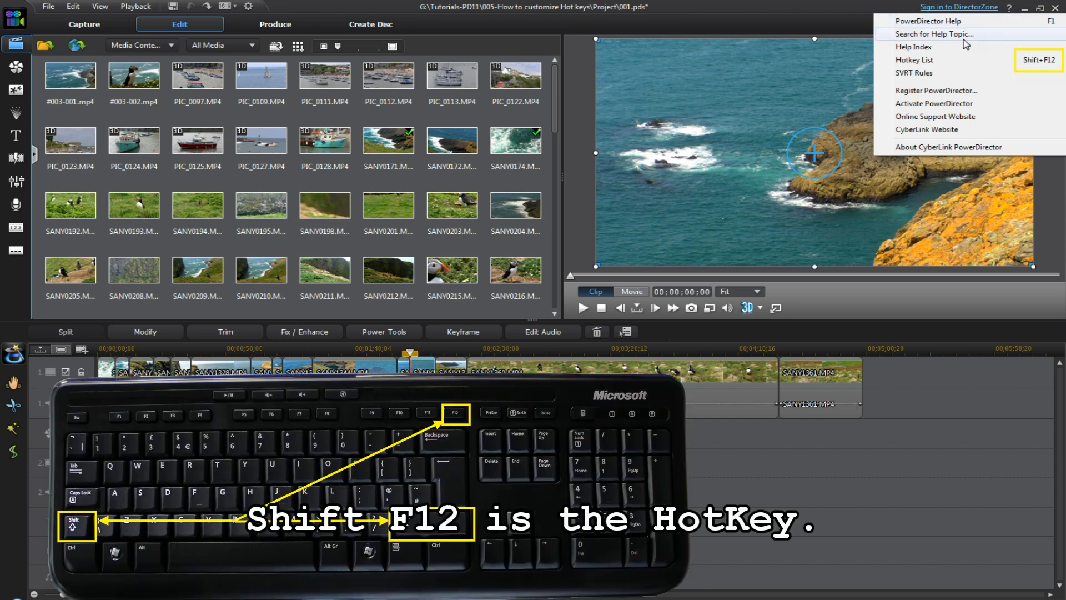
left_click(935, 62)
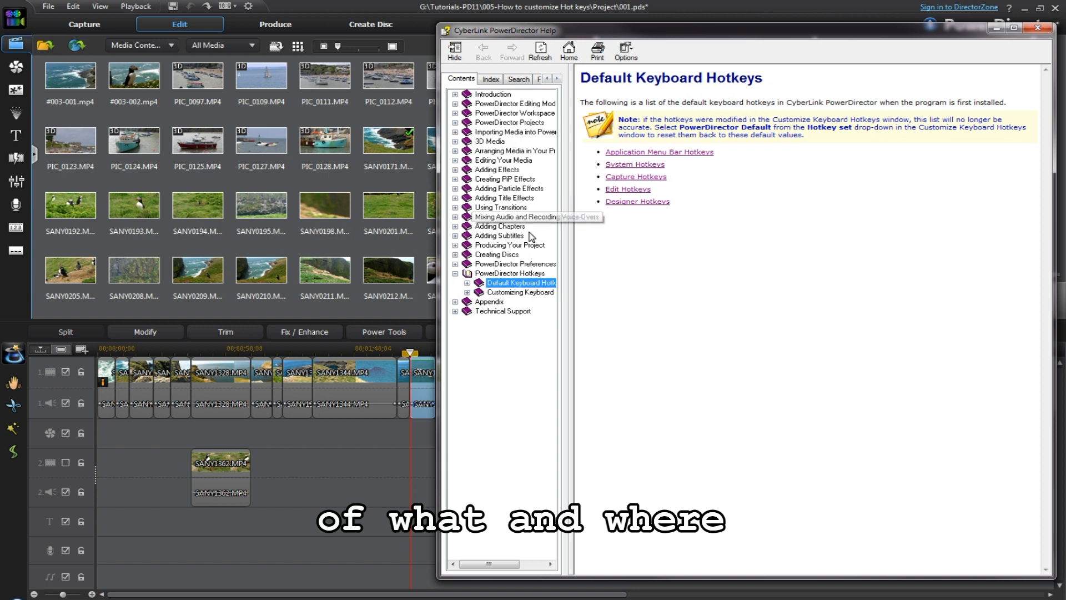
left_click(666, 153)
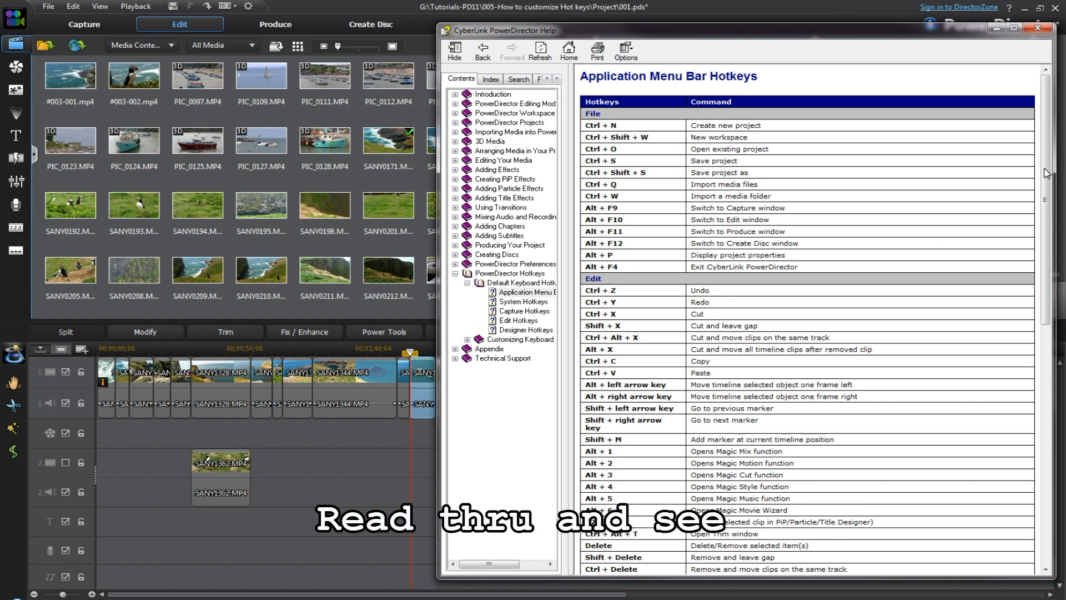
left_click_drag(1046, 173, 1040, 423)
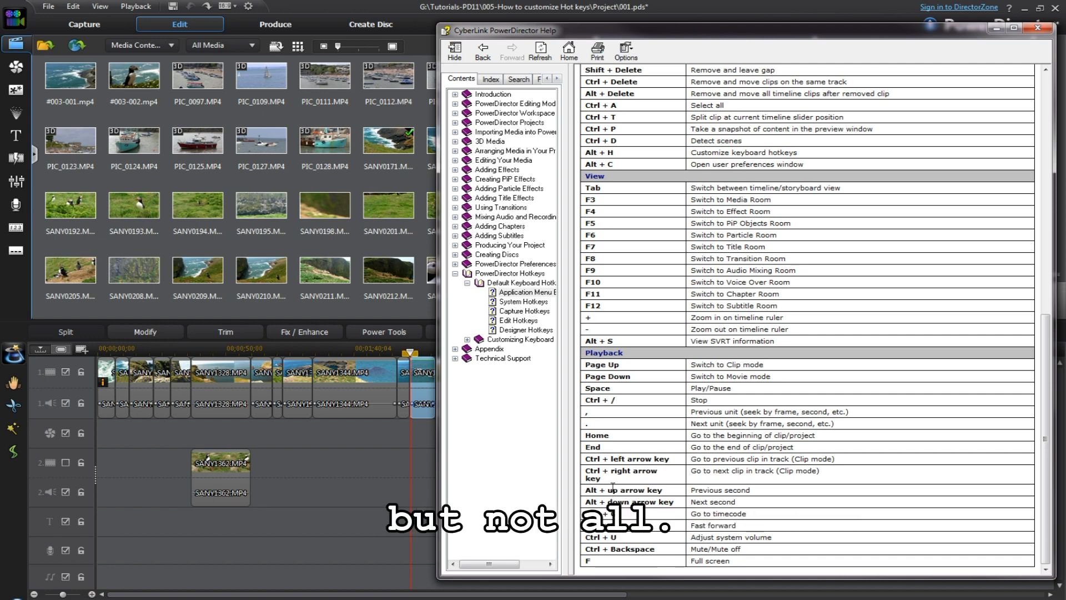
Step: Close Help and open Edit > Keyboard Hotkeys > Customize
left_click(73, 6)
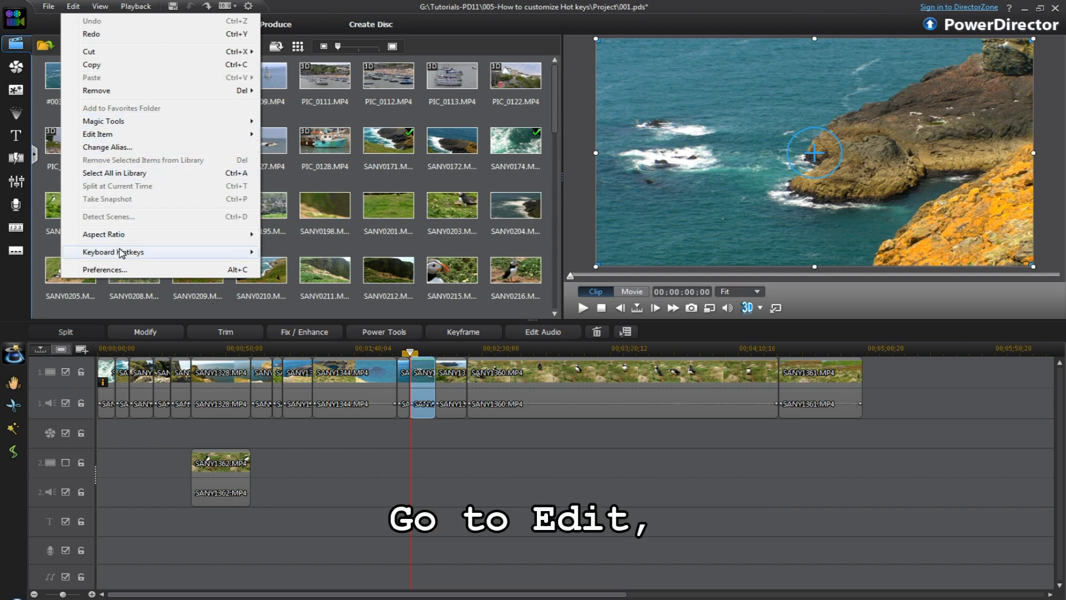
mouse_move(125, 254)
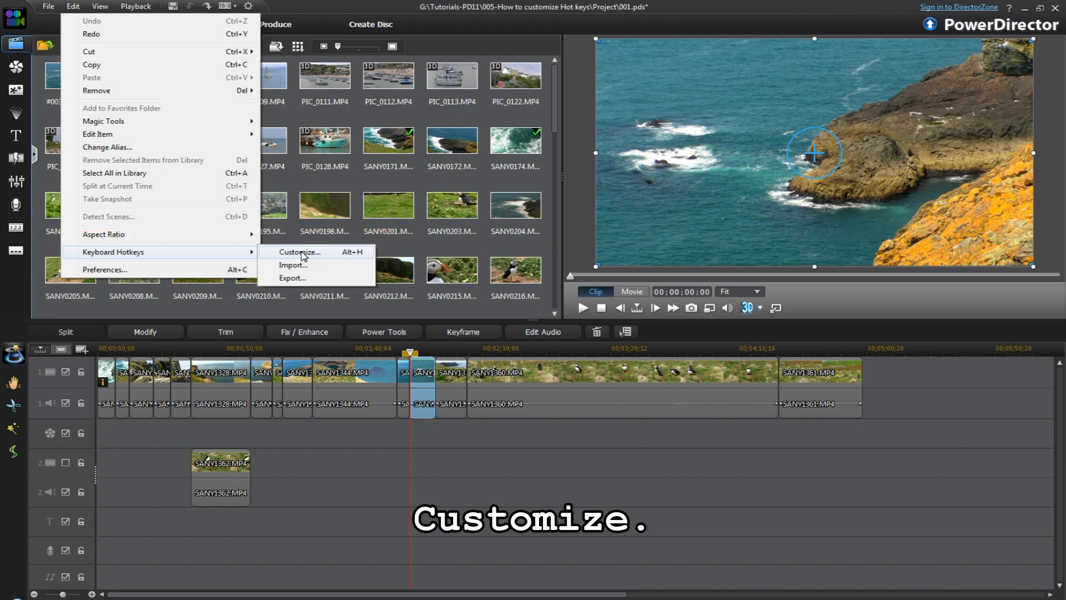
left_click(300, 252)
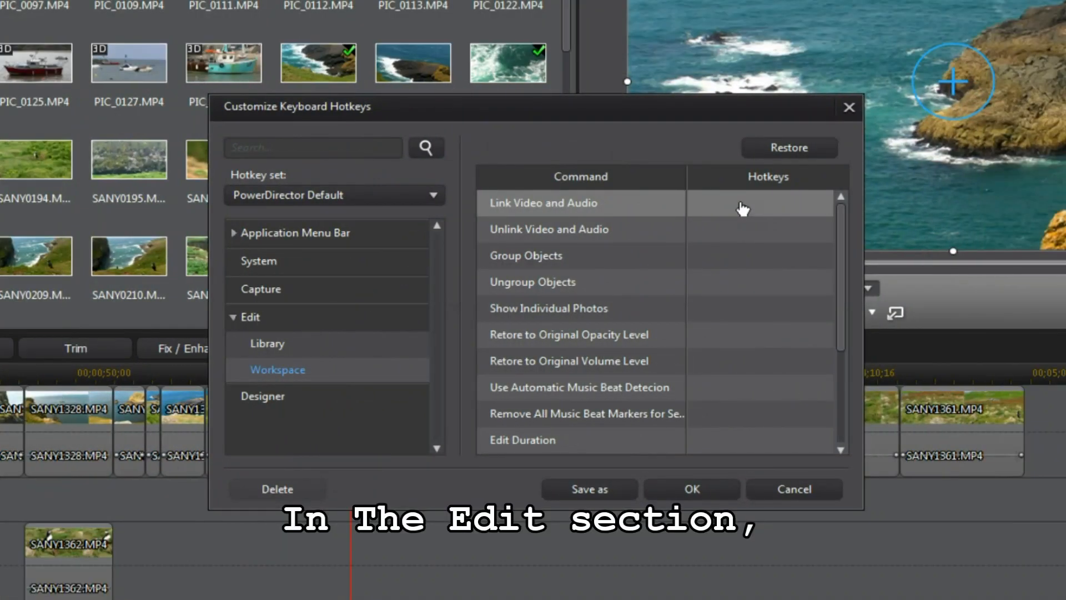
Step: Assign Alt+A to Link Video and Audio and Alt+Q to Unlink Video and Audio
left_click(607, 207)
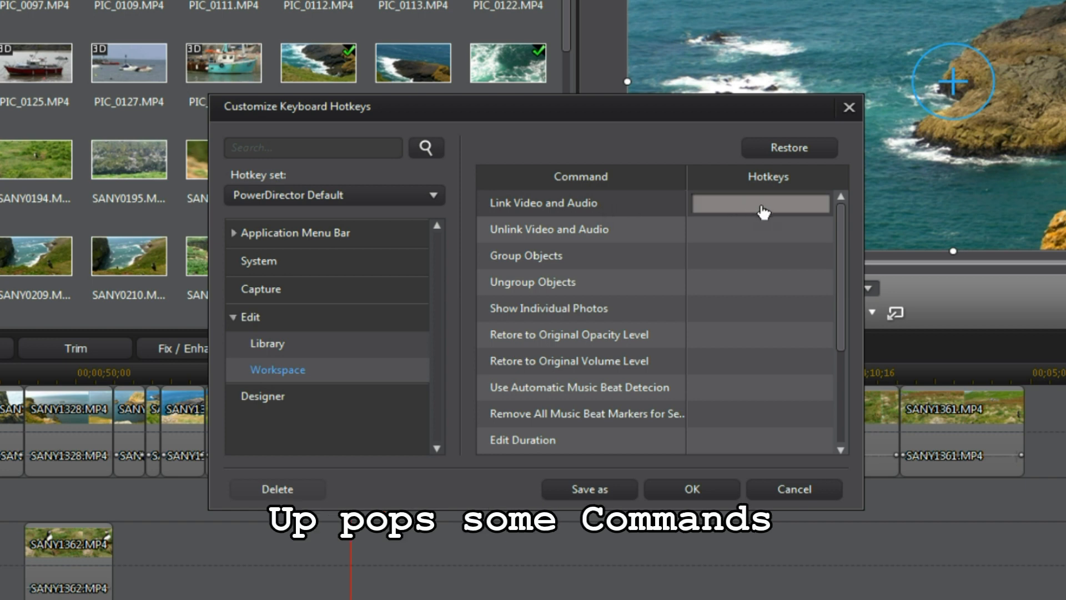
key("alt")
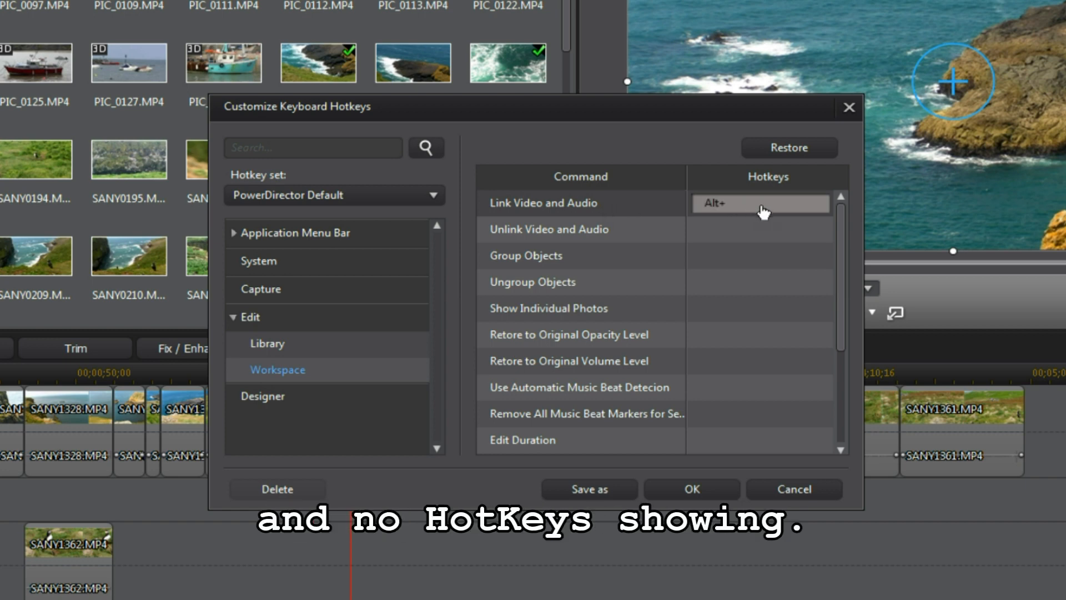
key("alt+a")
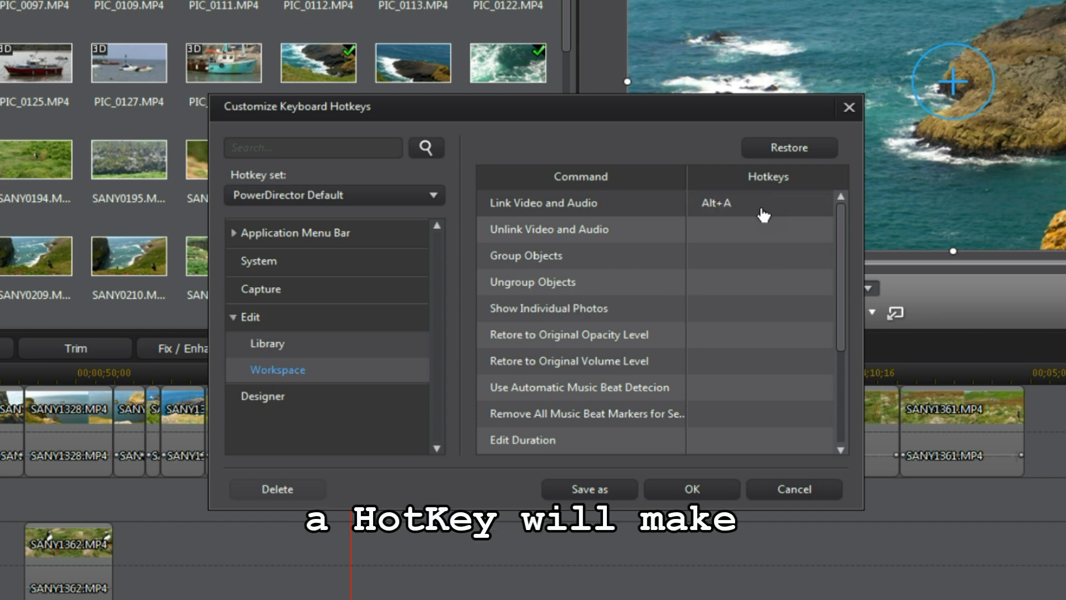
left_click(715, 237)
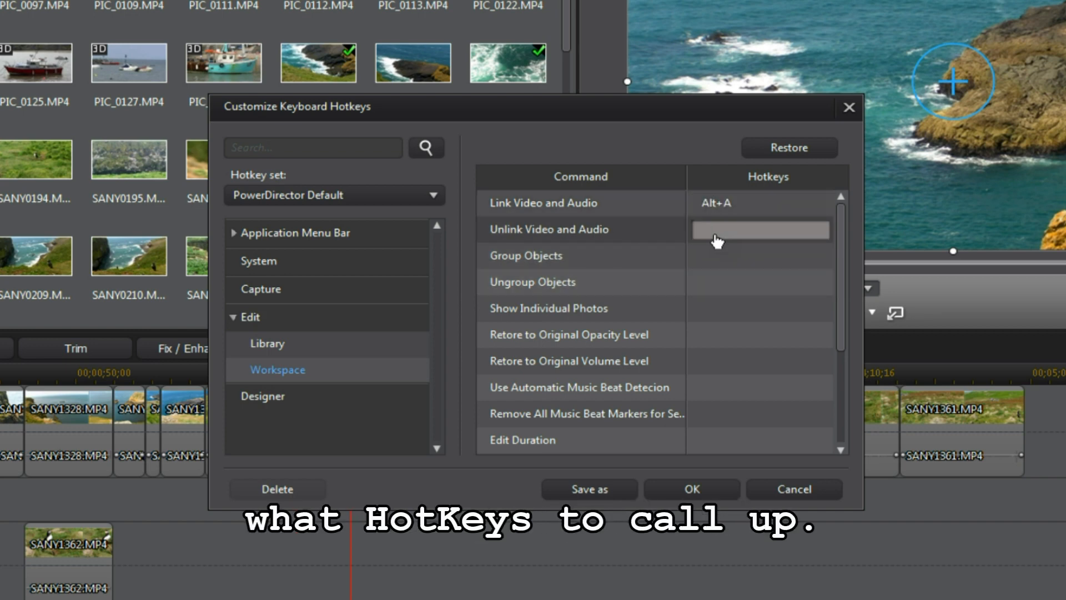
key("alt")
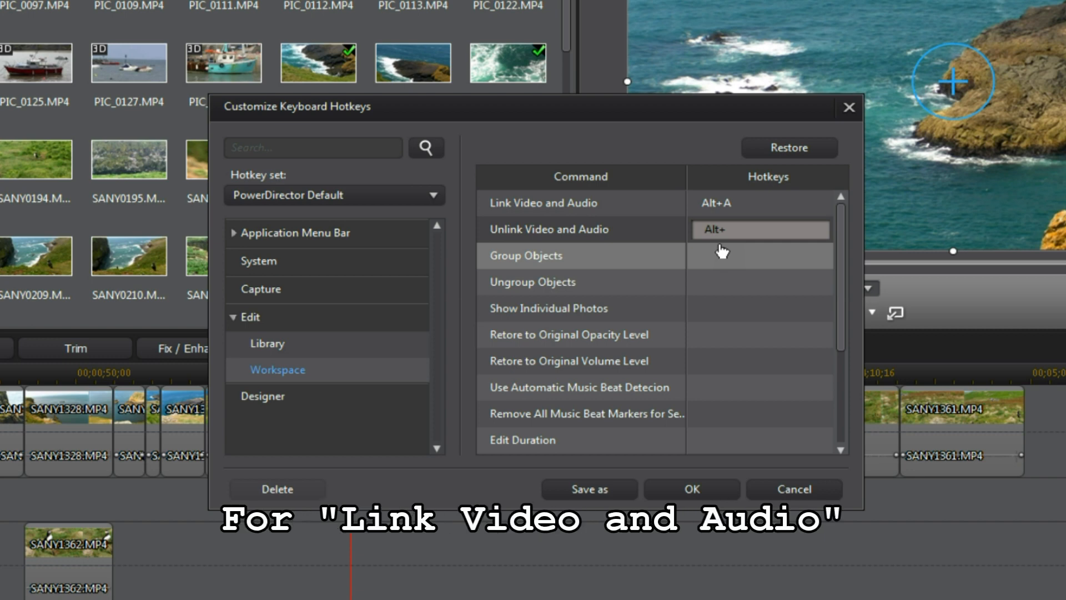
key("alt+q")
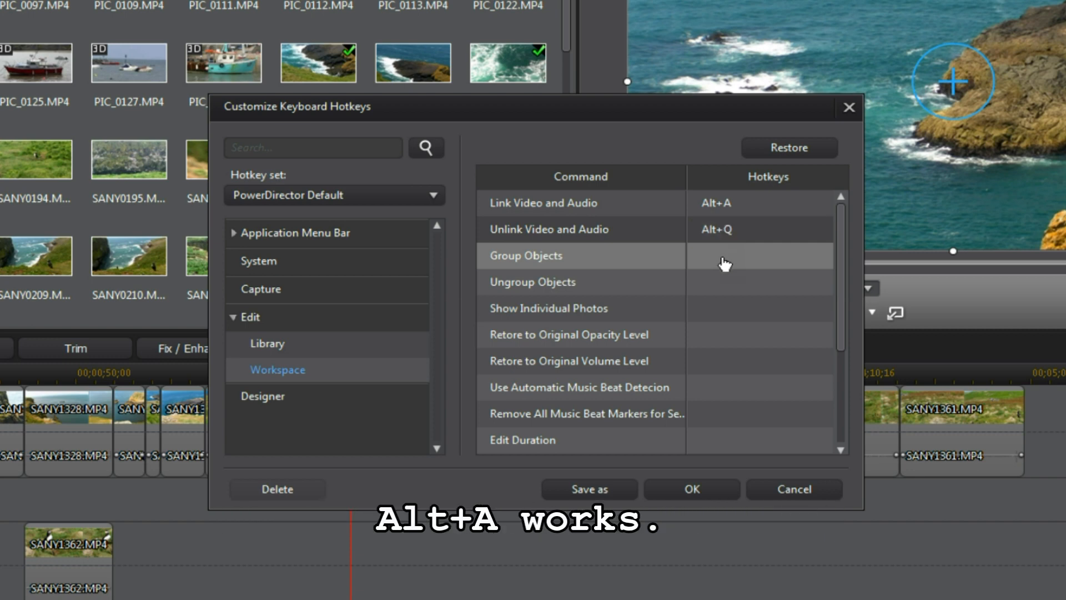
Step: Assign Alt+W to Group Objects and Alt+E to Ungroup Objects
left_click(725, 264)
key("alt")
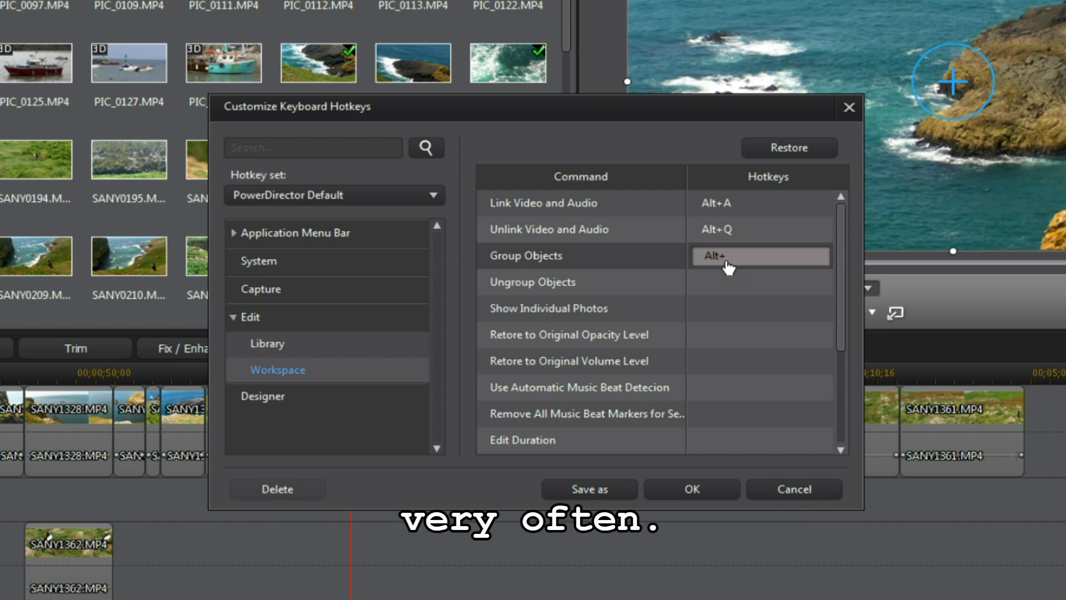
key("alt+w")
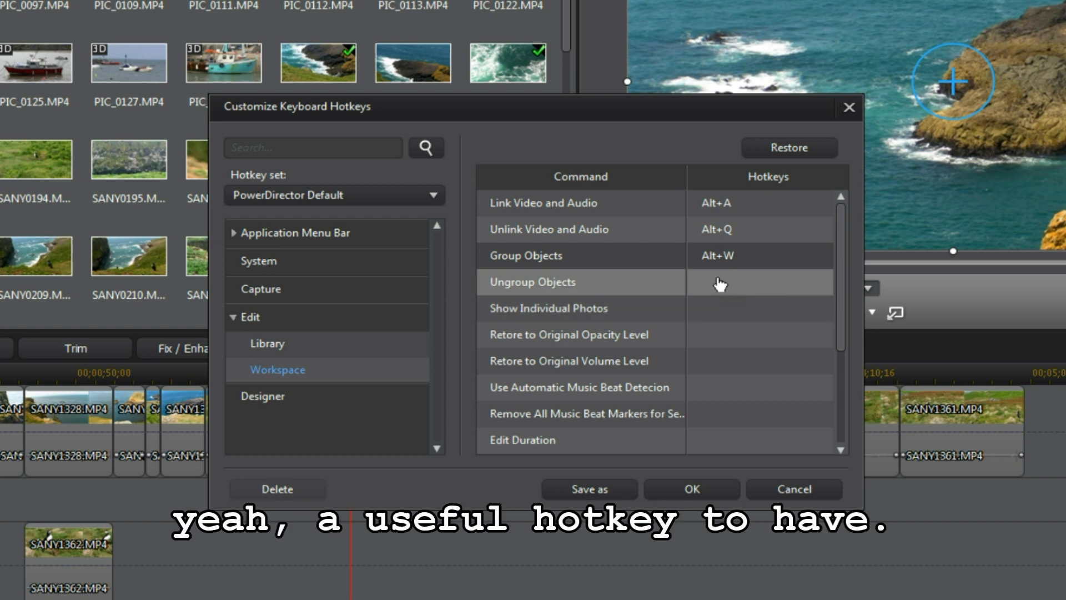
left_click(721, 288)
key("alt")
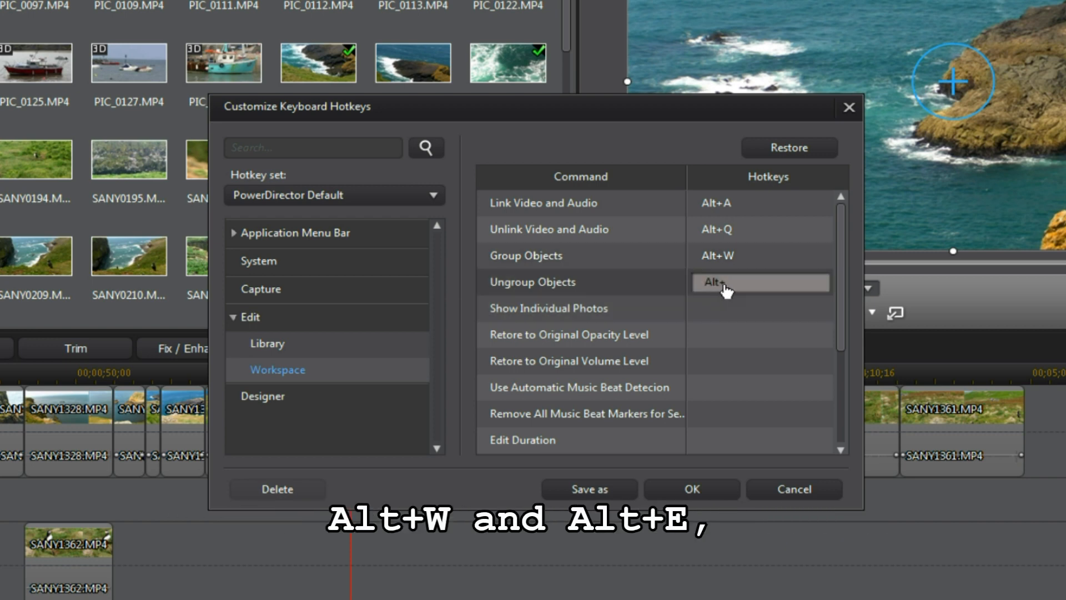
key("alt+e")
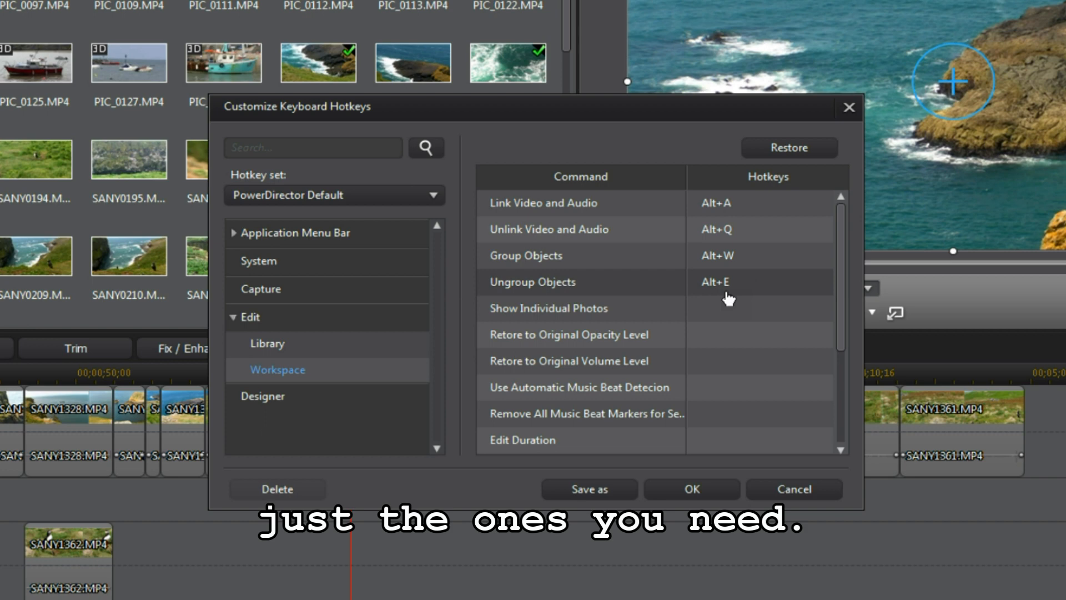
Step: Try Alt+S and Alt+D for Remove All Music Beat Markers, cancel both conflicts, then assign Alt+Z
left_click(728, 428)
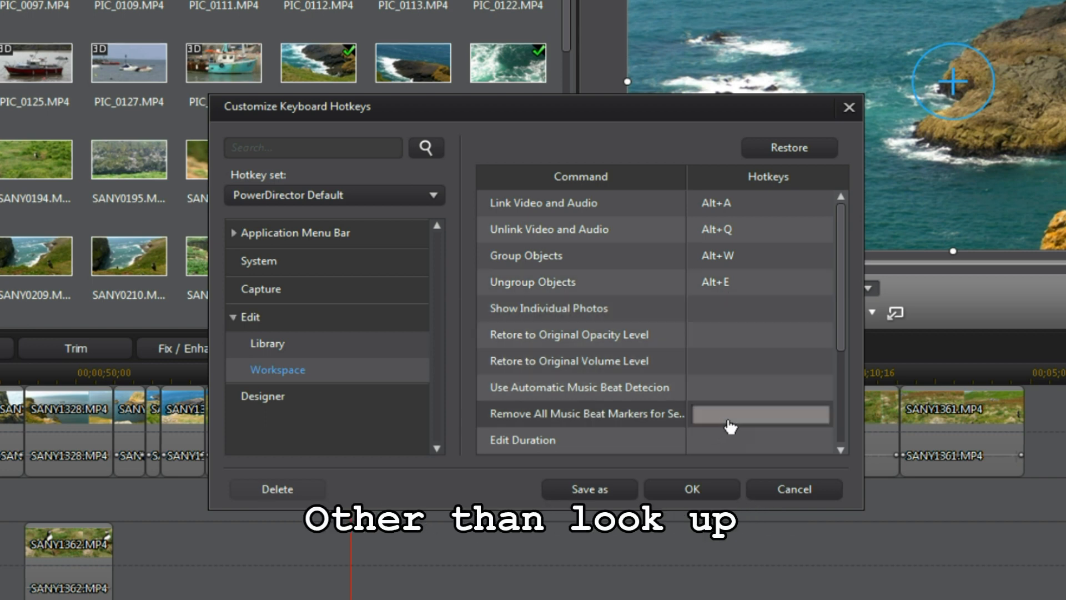
key("alt")
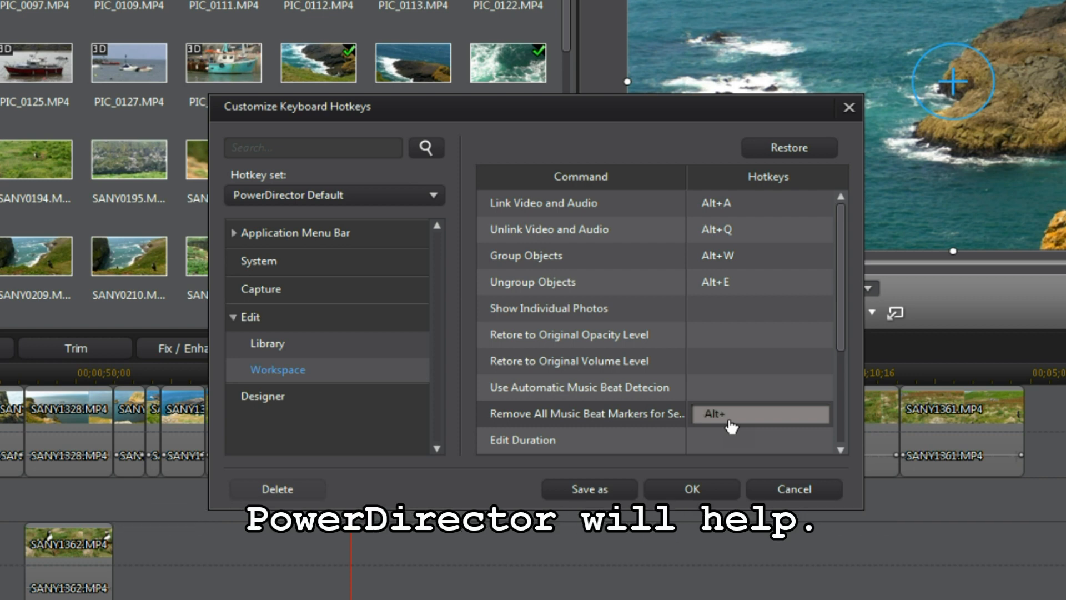
key("alt+s")
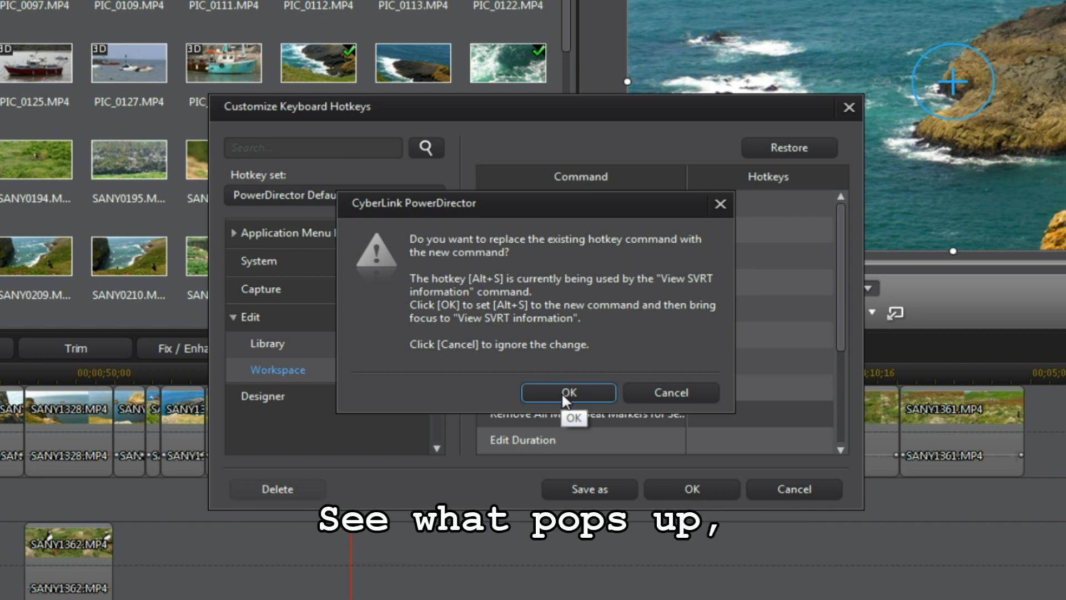
left_click(662, 393)
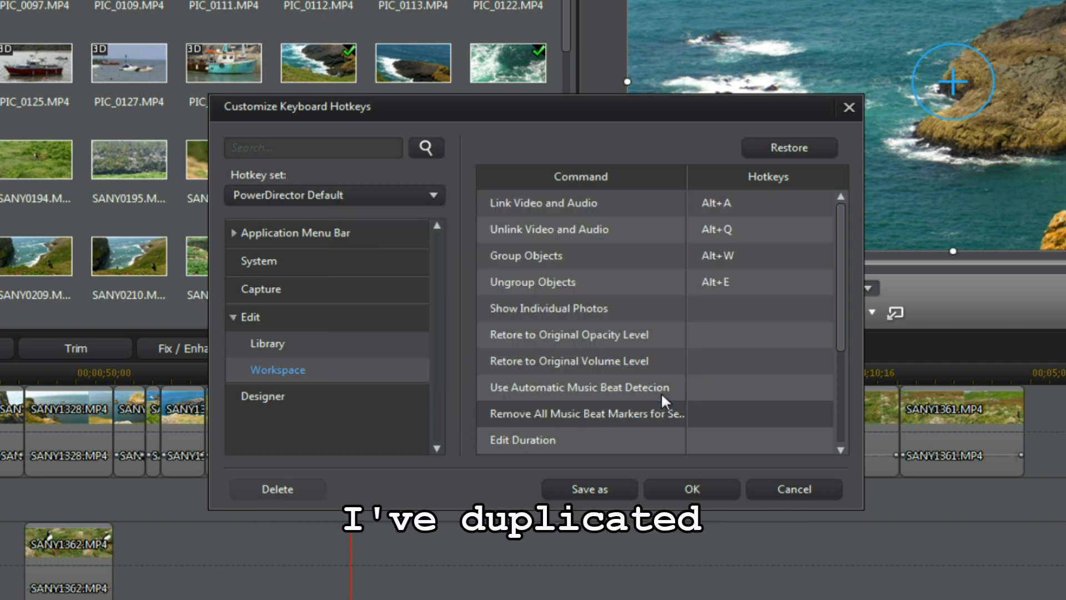
left_click(768, 422)
key("alt")
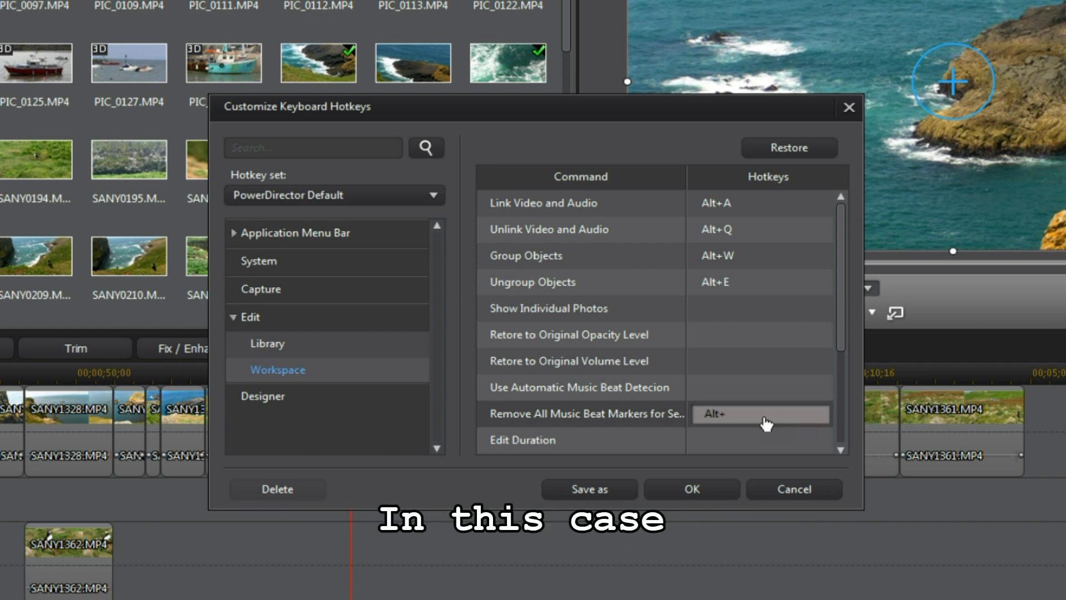
key("alt+d")
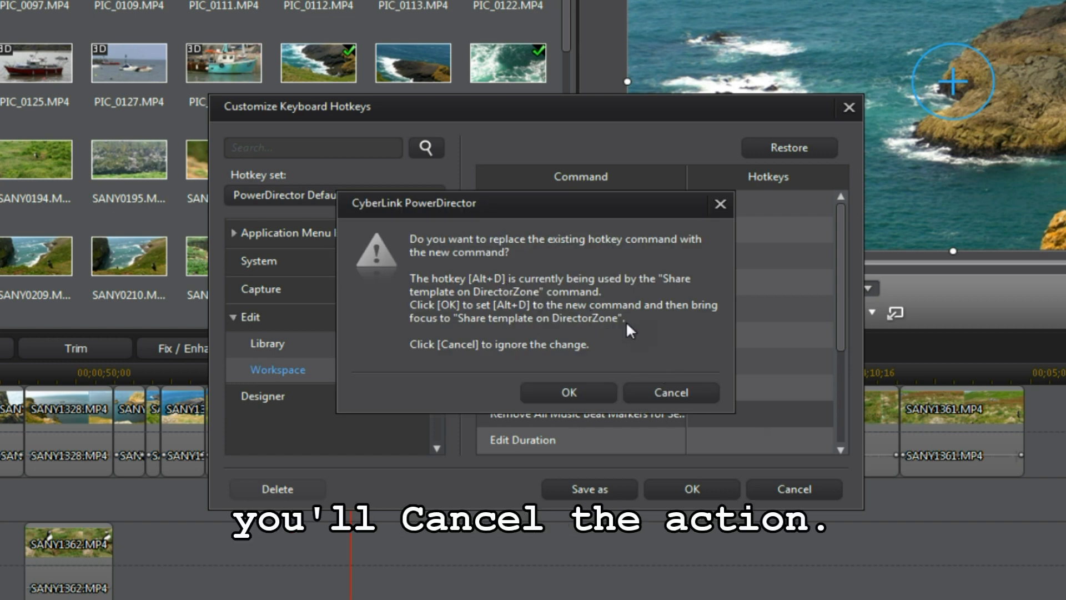
left_click(672, 392)
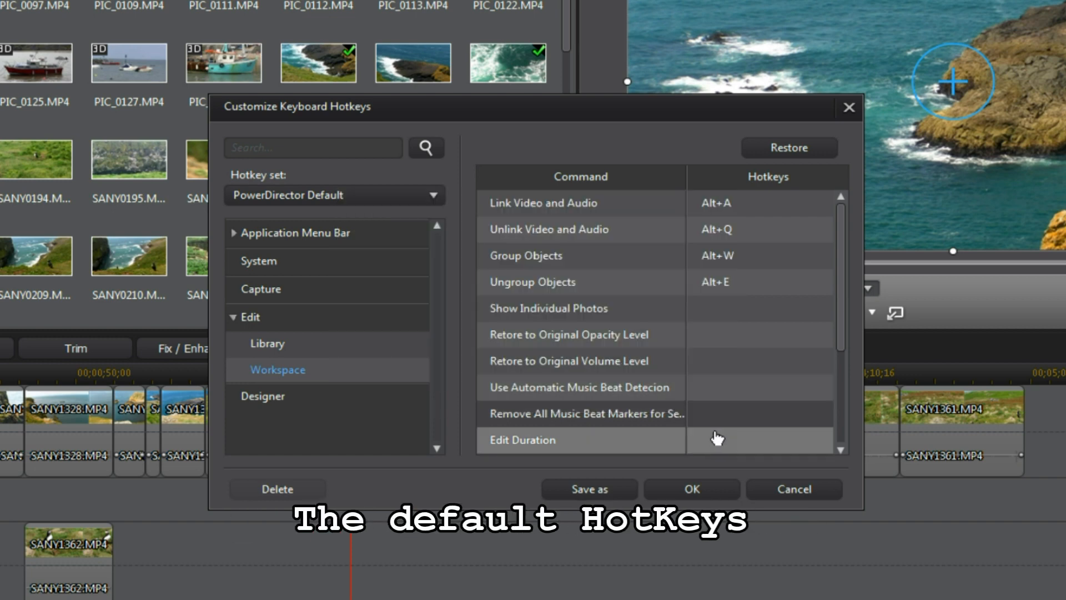
left_click(732, 420)
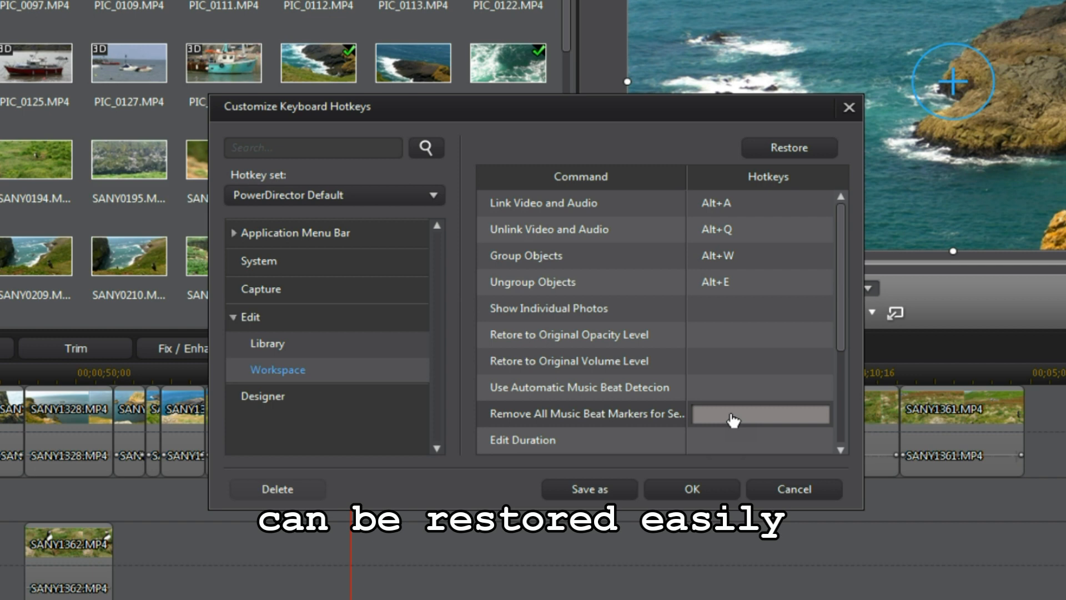
key("alt+z")
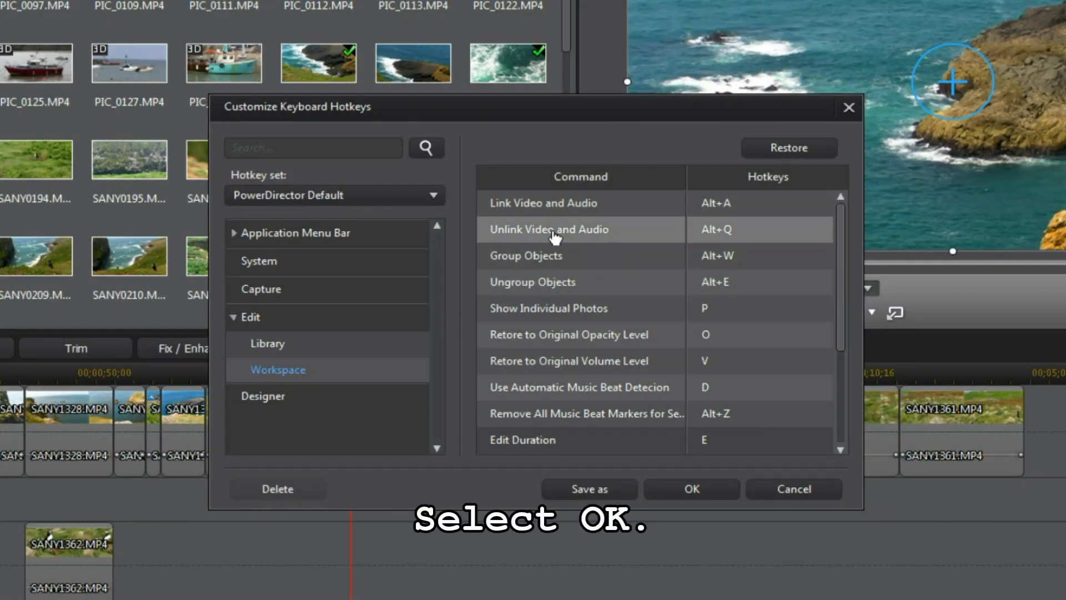
Step: Save the customised hotkeys as a new set named 'Edit Workspace New'
left_click(686, 490)
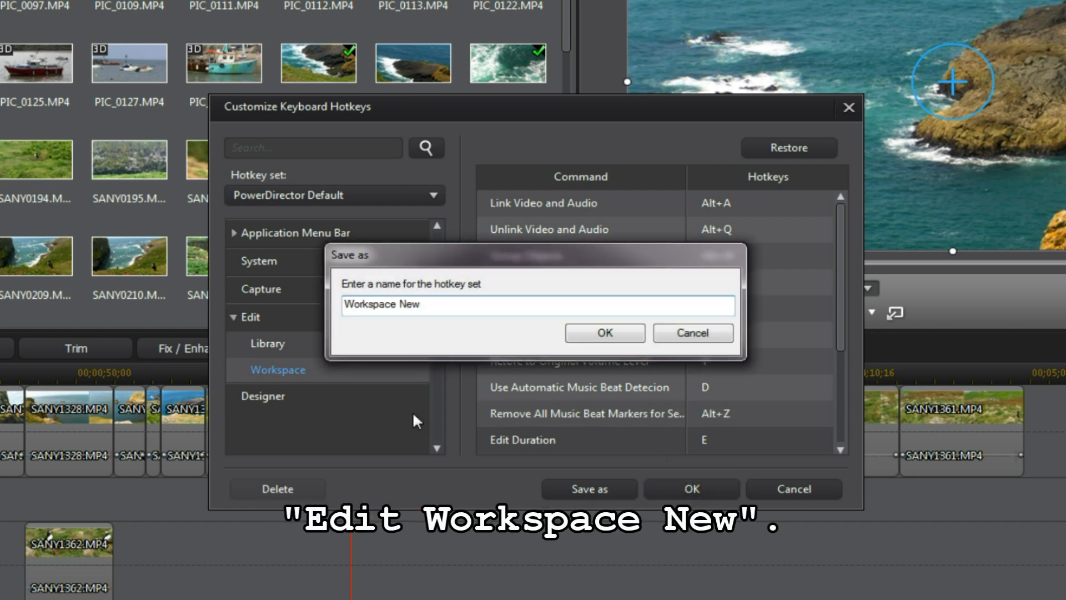
type("Edit Workspace New")
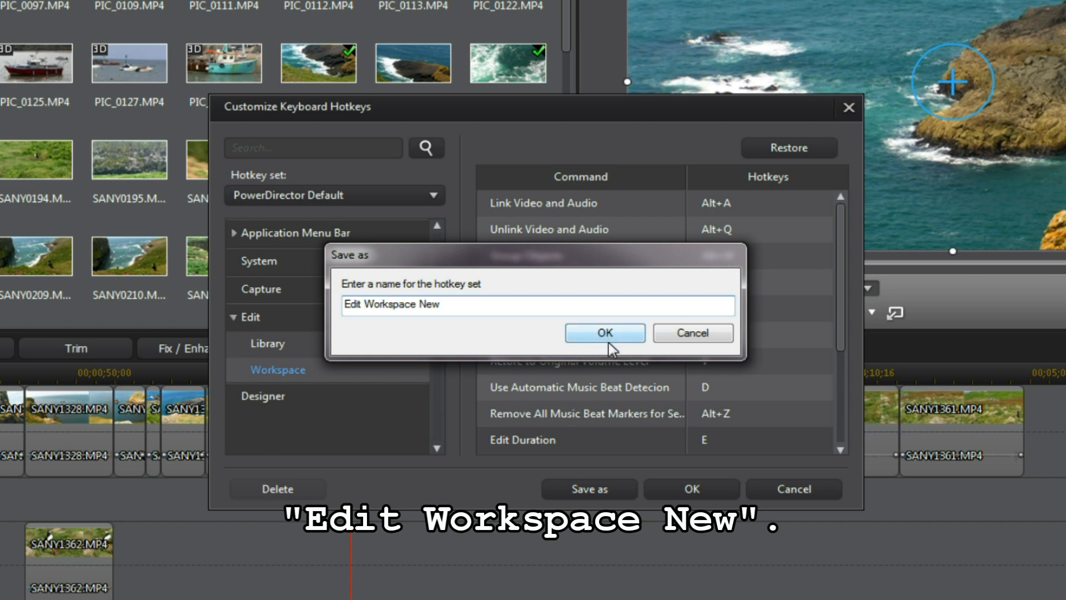
left_click(605, 333)
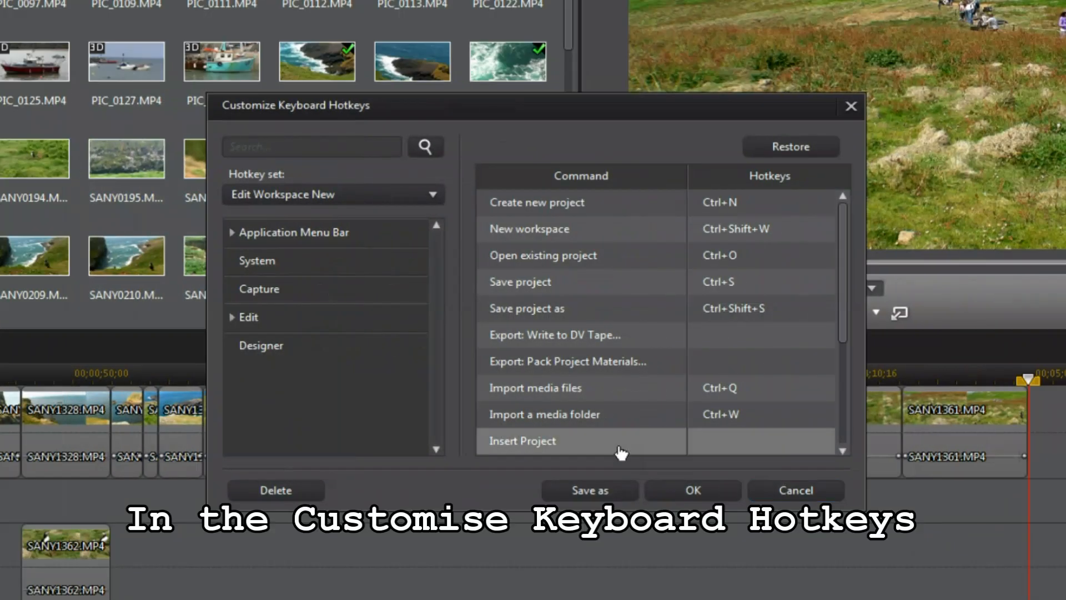
Step: Switch the hotkey set to PowerDirector Default, then back to Edit Workspace New
left_click(434, 196)
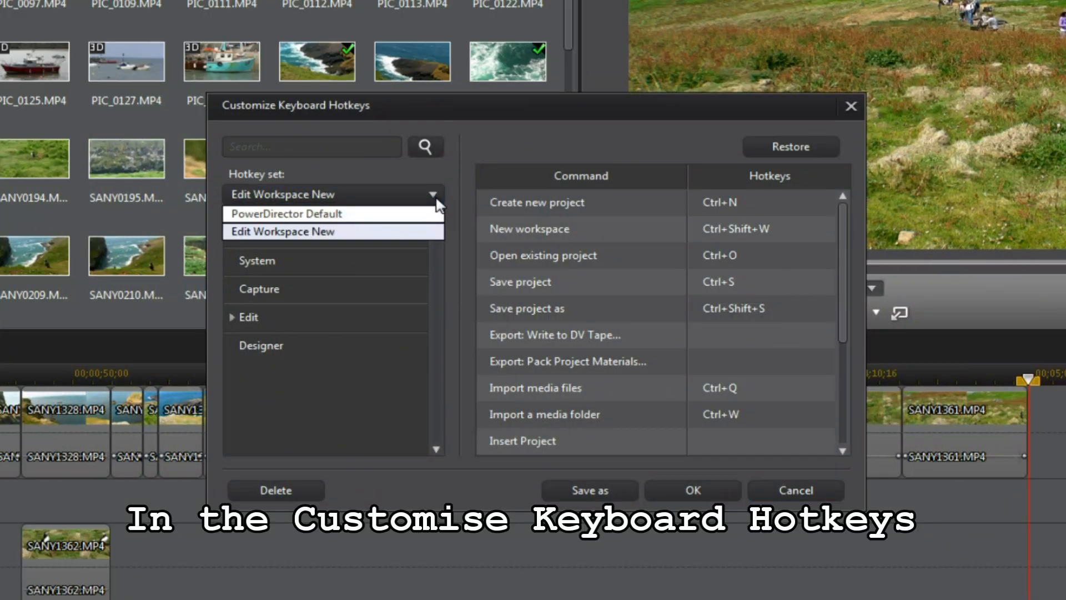
left_click(397, 217)
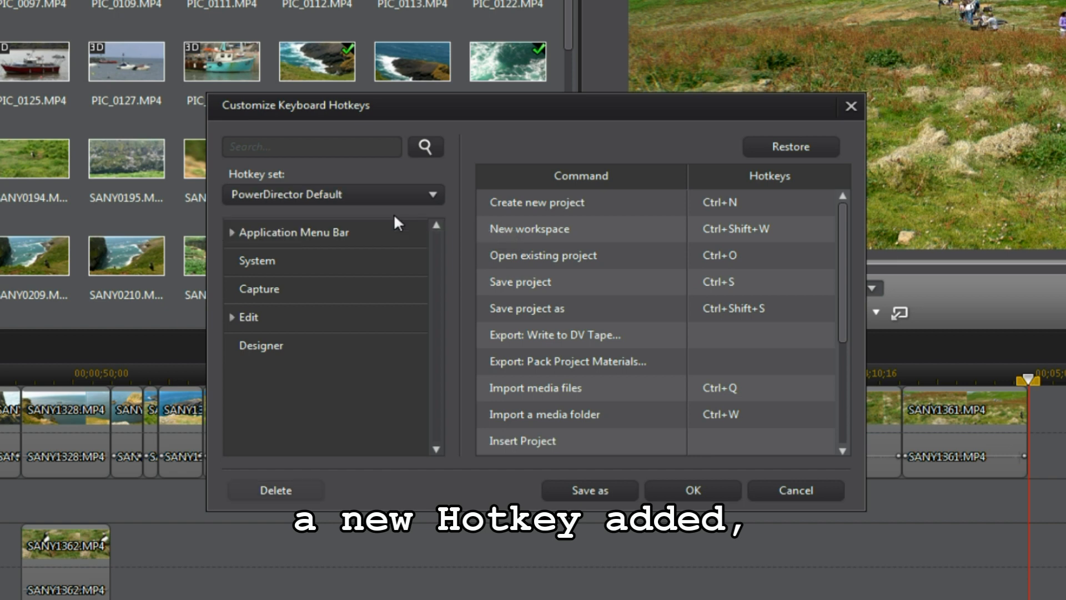
left_click(433, 195)
left_click(362, 233)
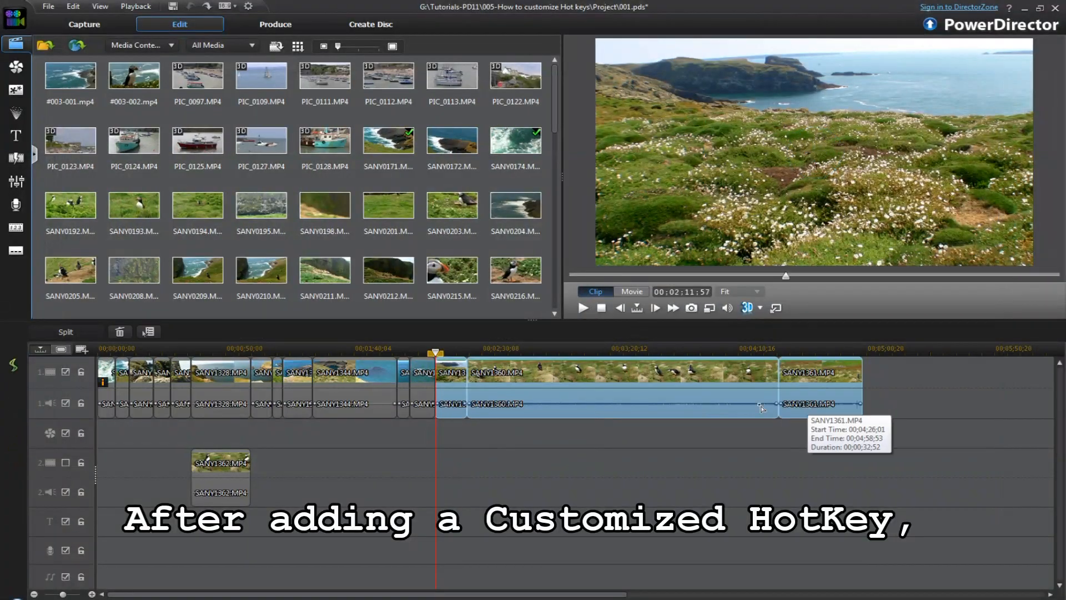
right_click(721, 395)
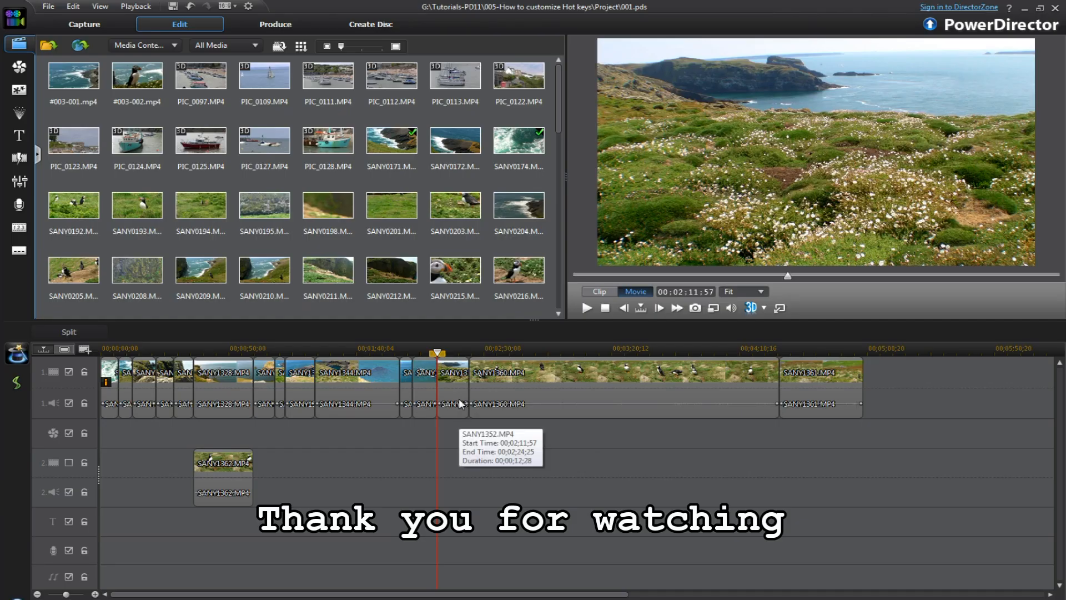
left_click(461, 404)
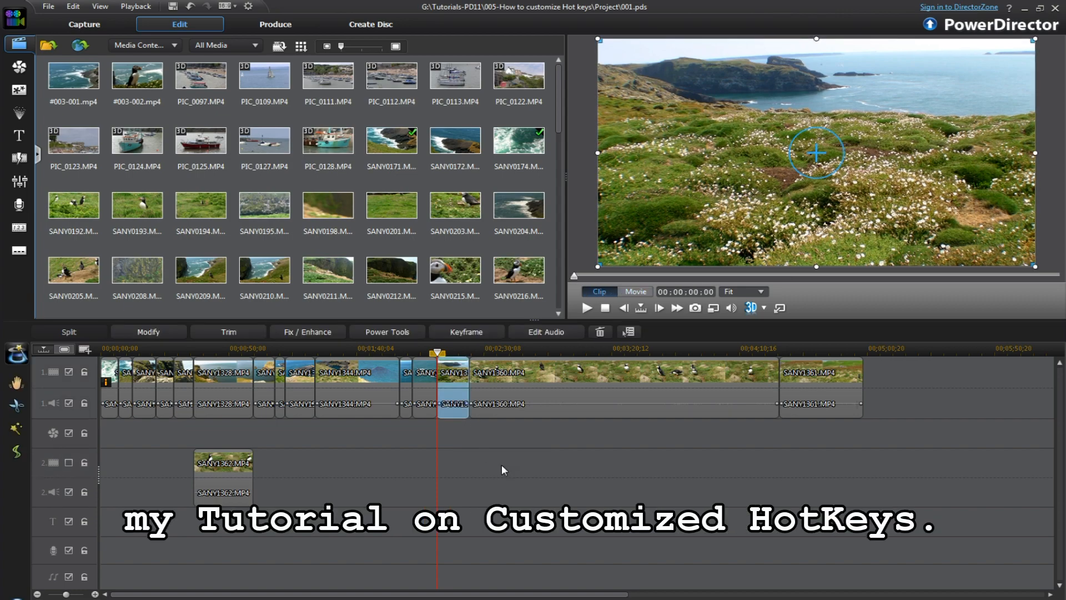